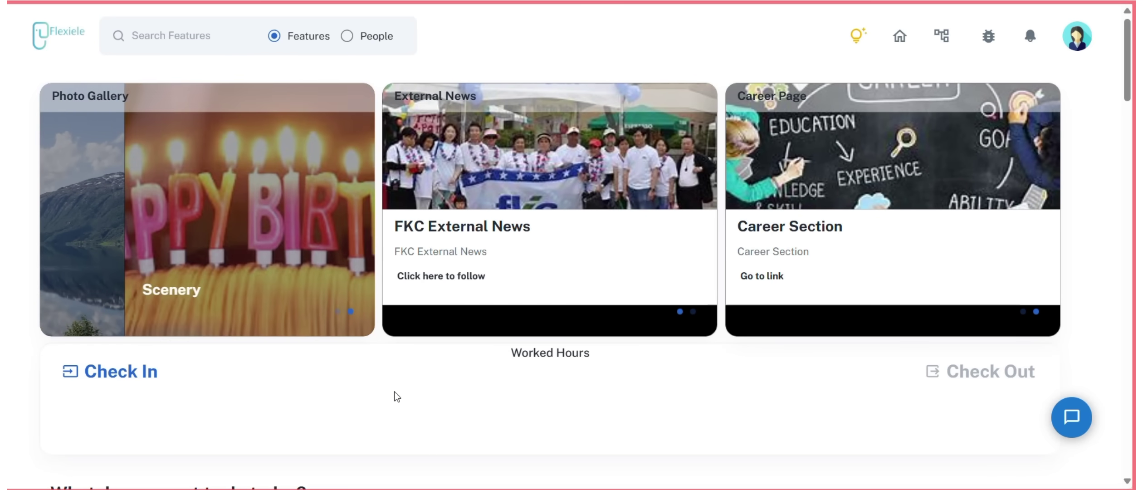
# Scroll to the My Payroll card and open View Payroll to see the ₹3,200,000 salary structure
pyautogui.scroll(-5, 394, 391)
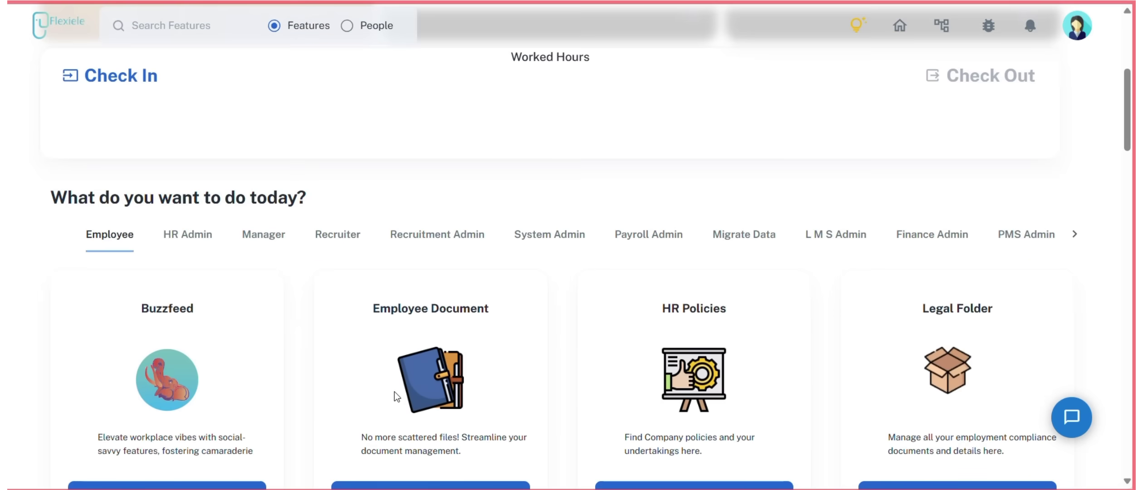
pyautogui.scroll(-13, 212, 294)
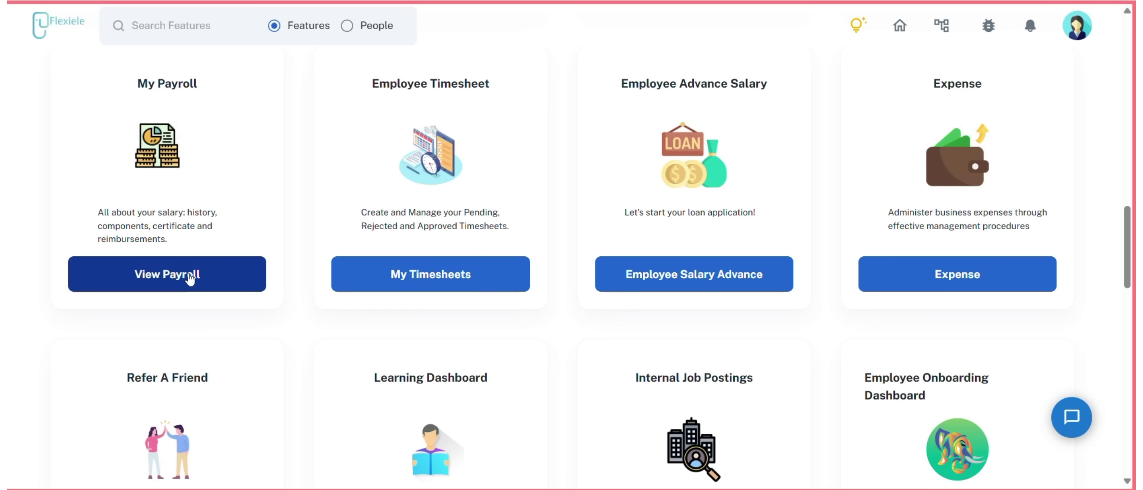
pyautogui.click(190, 278)
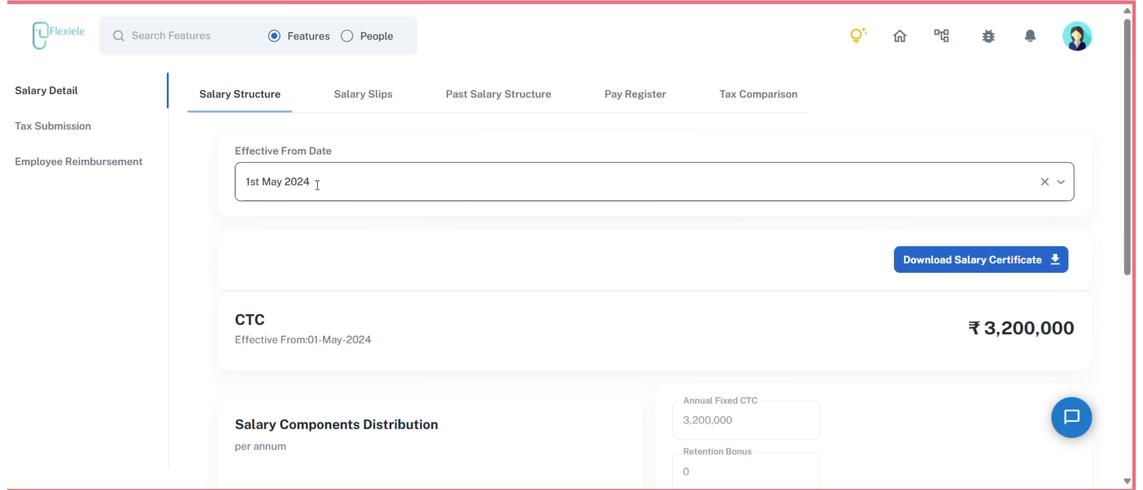
# Review the ₹3,200,000 CTC pie chart and salary breakup, then open the empty Salary Slips list
pyautogui.scroll(-3, 271, 322)
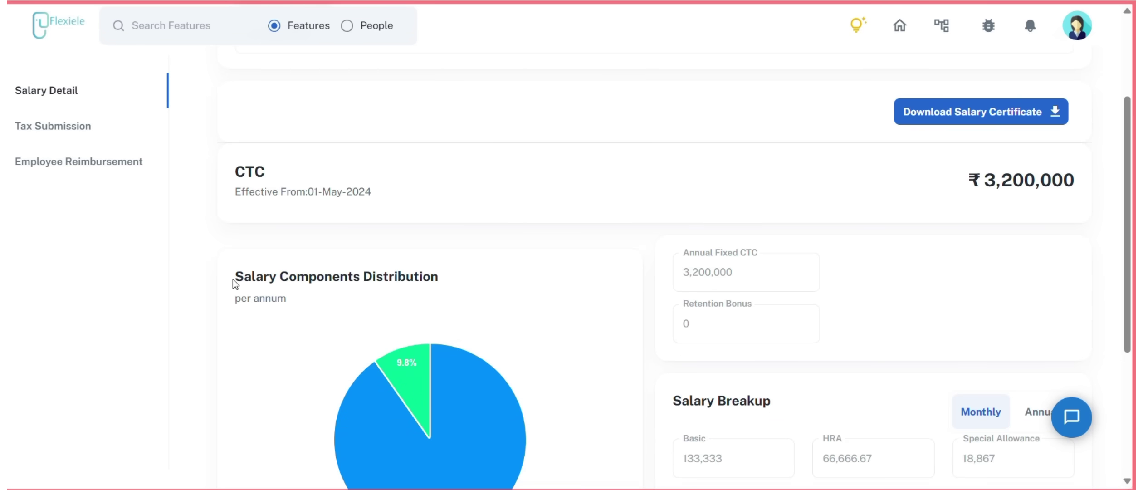
pyautogui.scroll(-5, 485, 279)
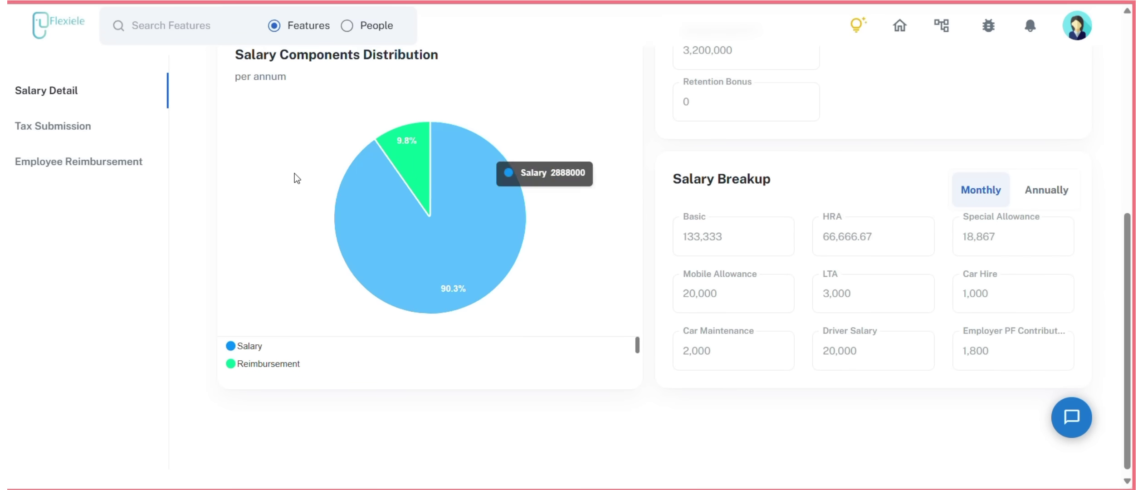
pyautogui.scroll(3, 236, 174)
pyautogui.scroll(-3, 313, 203)
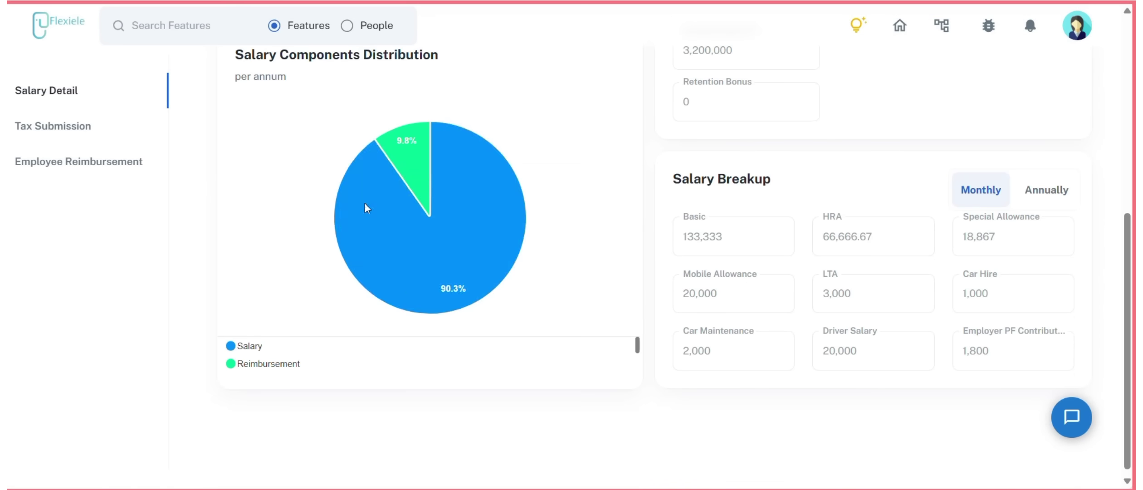
pyautogui.moveTo(414, 154)
pyautogui.scroll(8, 1013, 329)
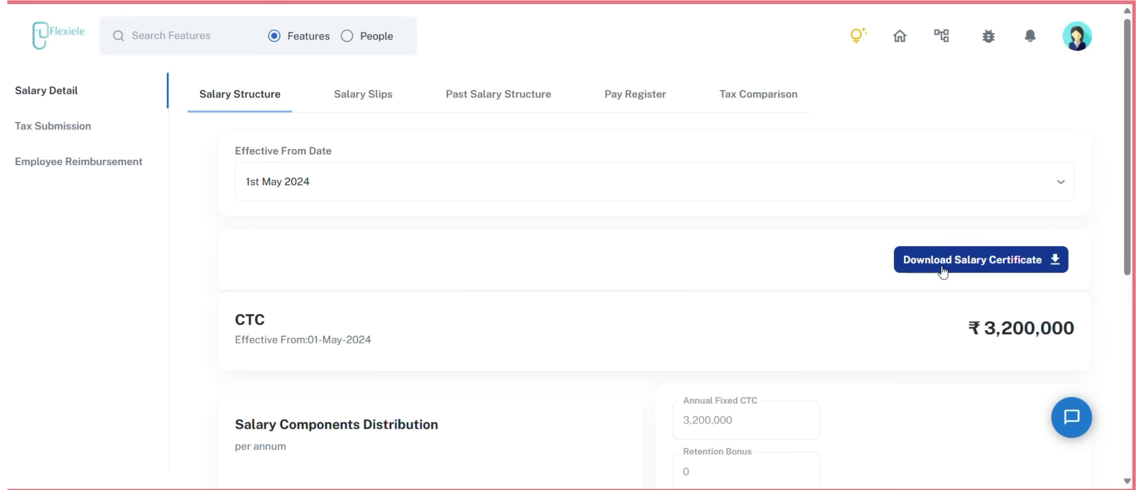
pyautogui.click(382, 94)
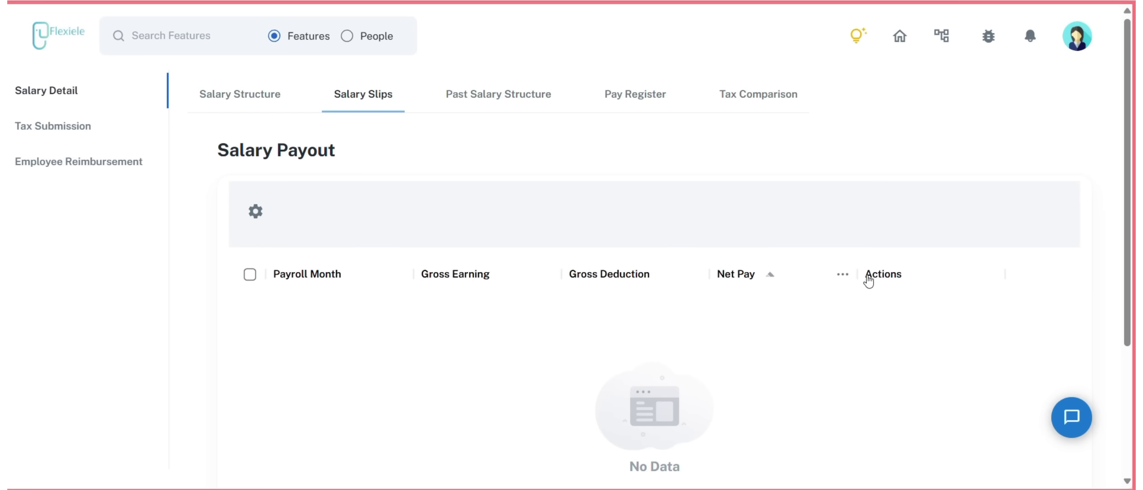
# Review the past salary structure from 01-May-2024, then open the Pay Register for 2025-26
pyautogui.click(485, 93)
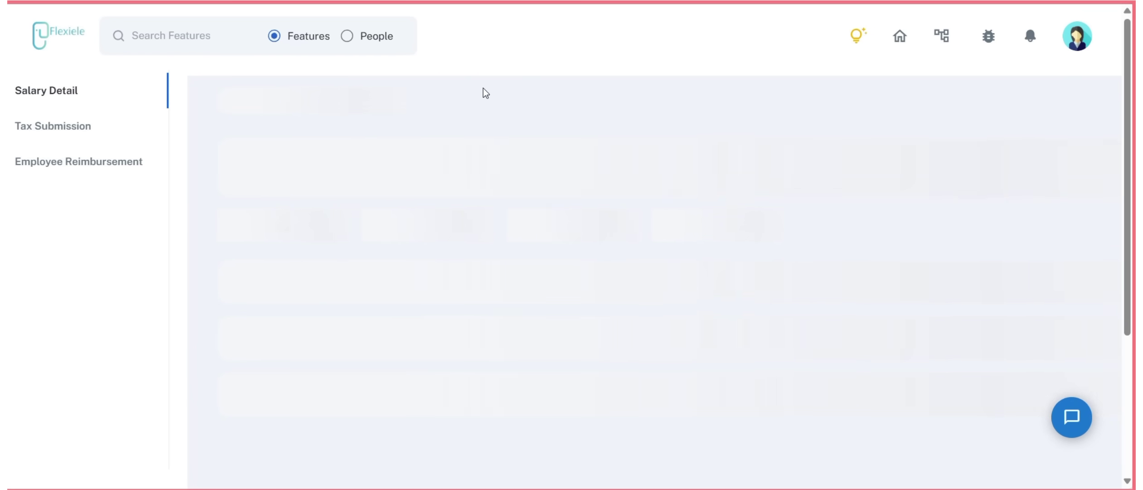
pyautogui.moveTo(490, 271)
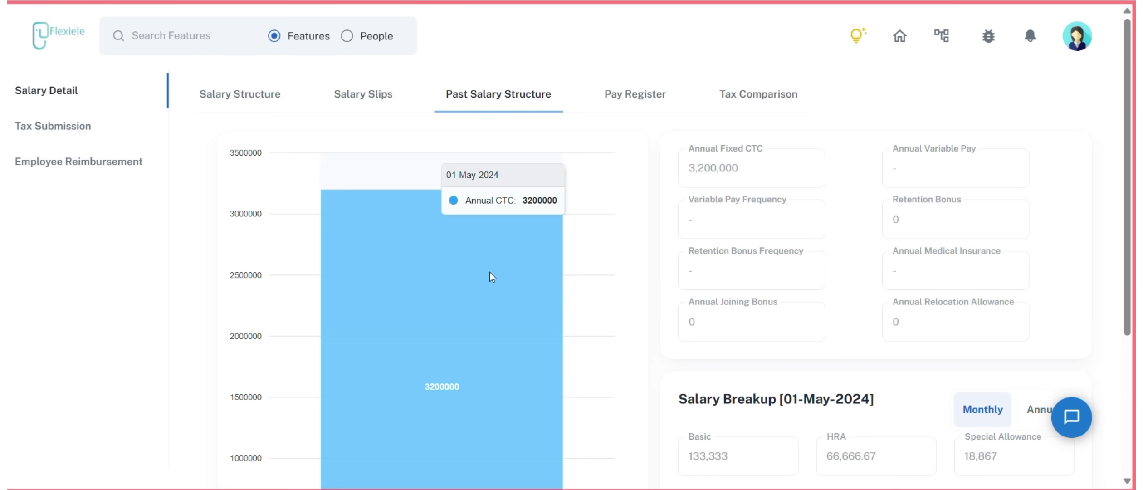
pyautogui.scroll(-3, 490, 271)
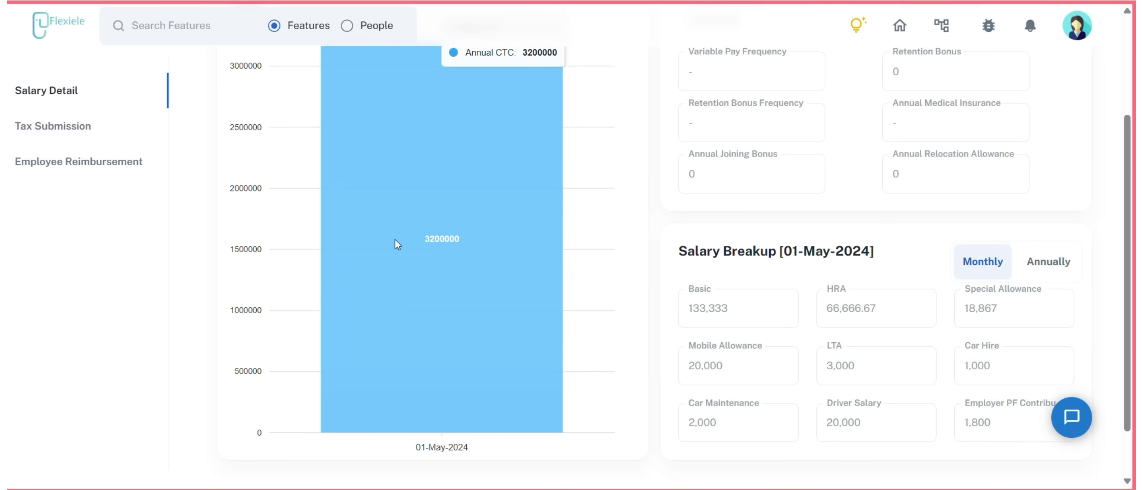
pyautogui.scroll(3, 408, 234)
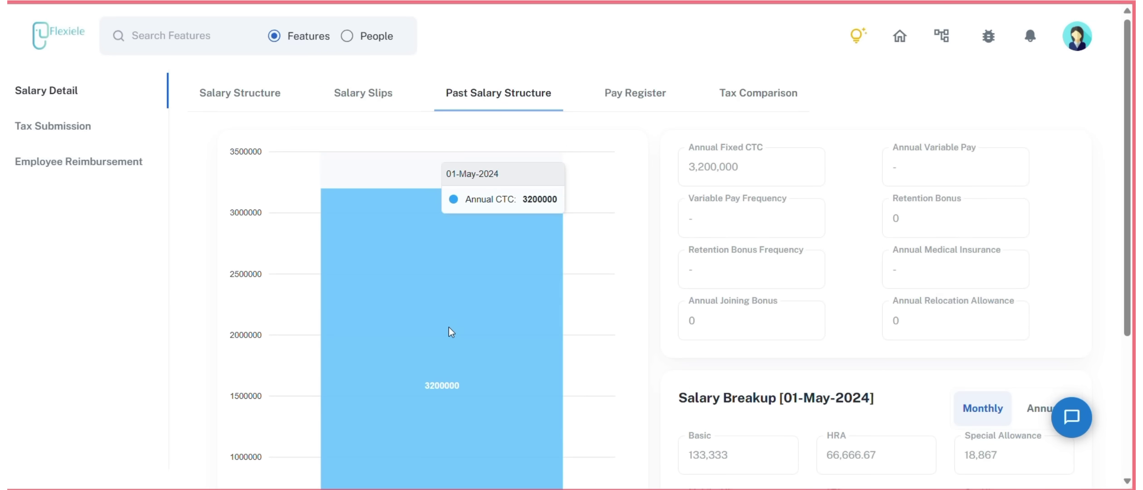
pyautogui.scroll(-4, 450, 330)
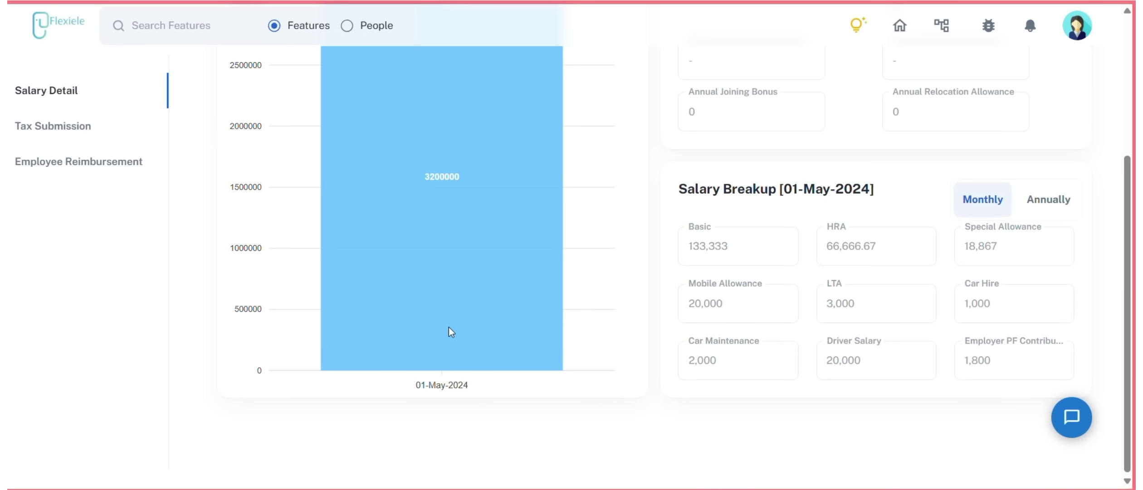
pyautogui.scroll(2, 449, 327)
pyautogui.click(647, 103)
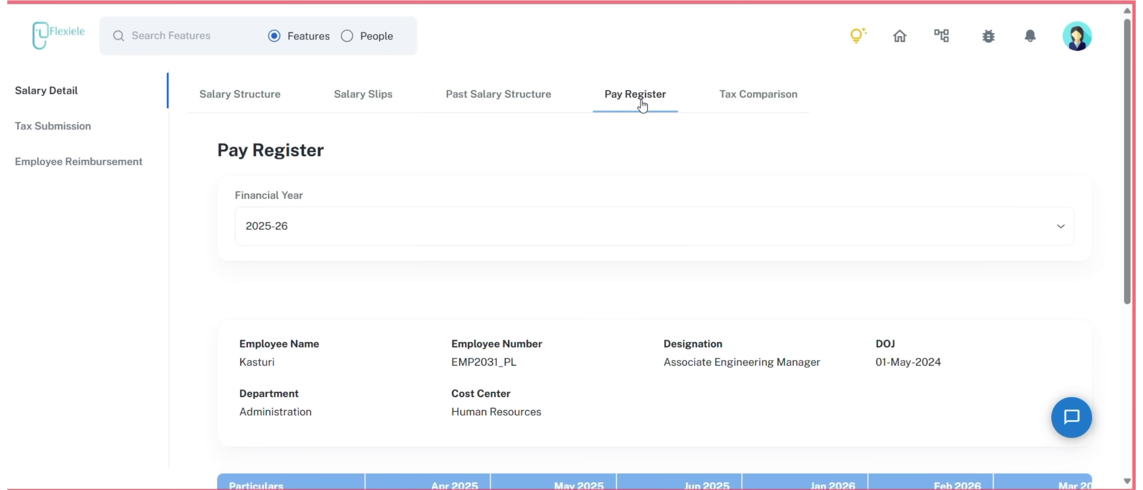
# Scroll through the Pay Register table to confirm it holds no entries
pyautogui.scroll(-4, 619, 156)
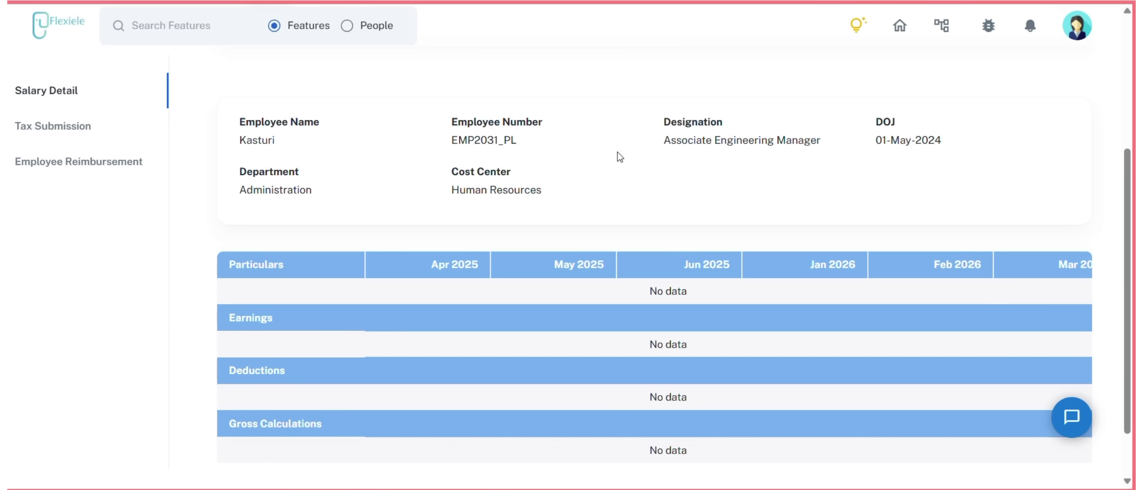
pyautogui.scroll(3, 827, 237)
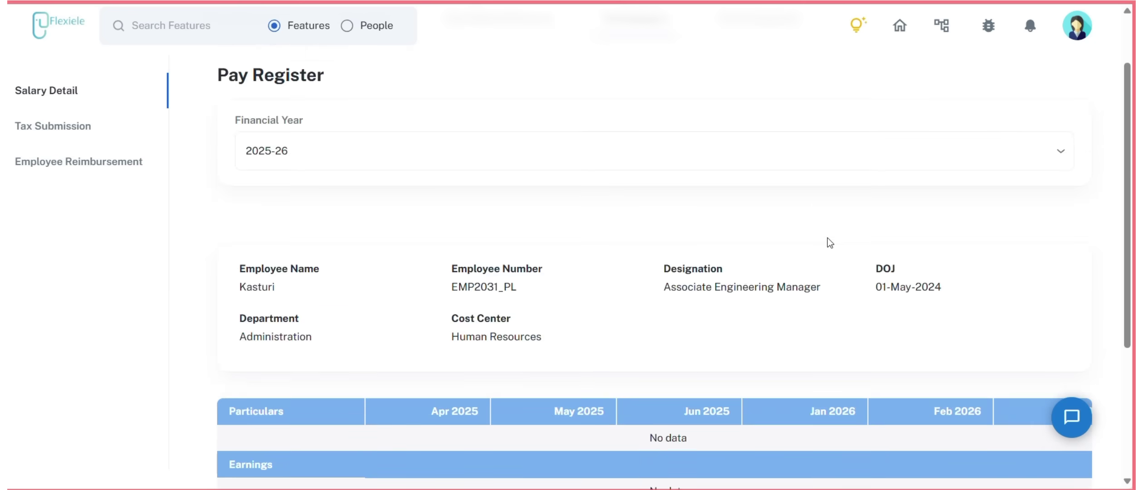
pyautogui.scroll(-3, 827, 237)
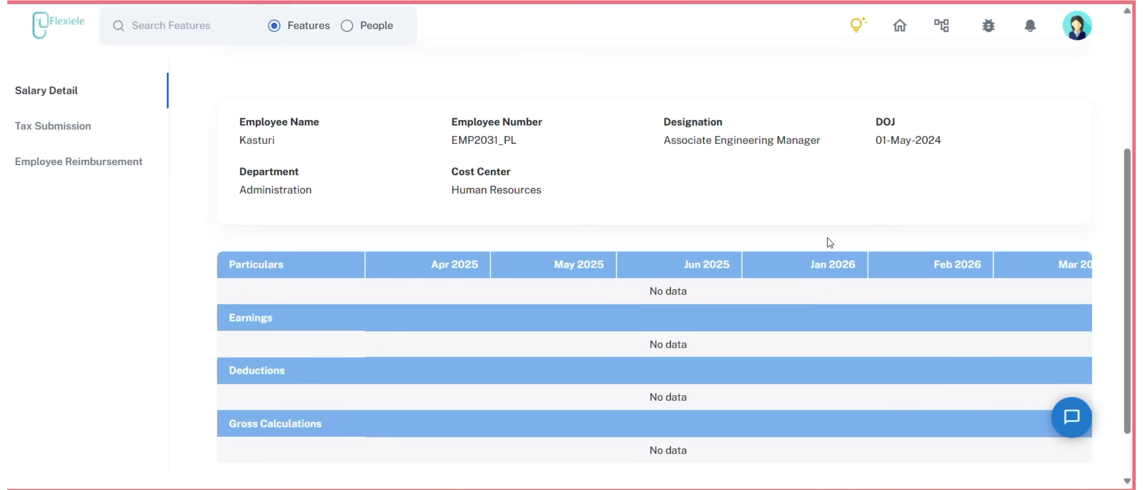
pyautogui.scroll(3, 827, 238)
# Review the 2025-26 Tax Comparison, whose salary, investment, exemption and perquisite sections are empty
pyautogui.click(775, 93)
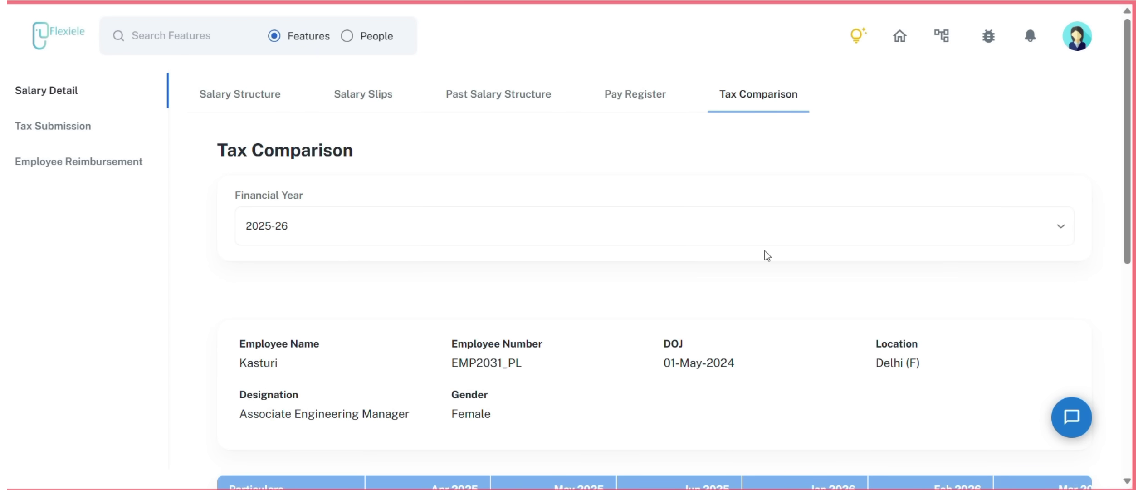
pyautogui.scroll(-5, 764, 251)
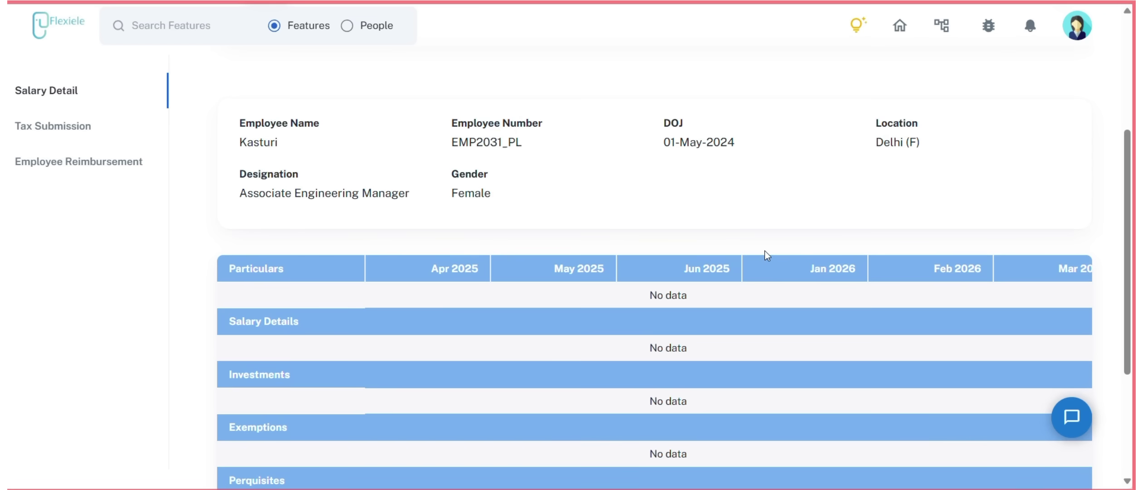
pyautogui.scroll(5, 765, 251)
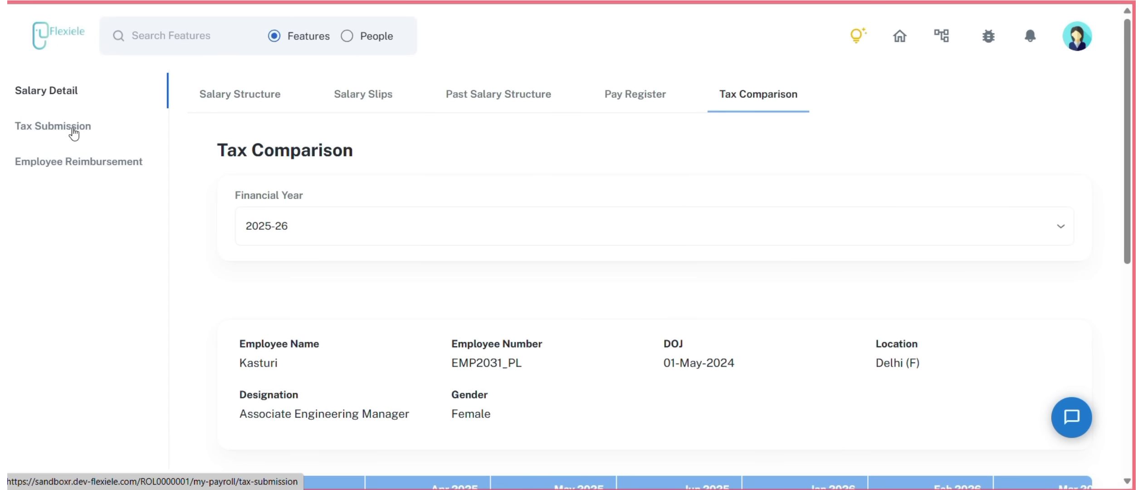
# Open the Tax Calculator under tax submission and scroll through its income sections
pyautogui.click(74, 133)
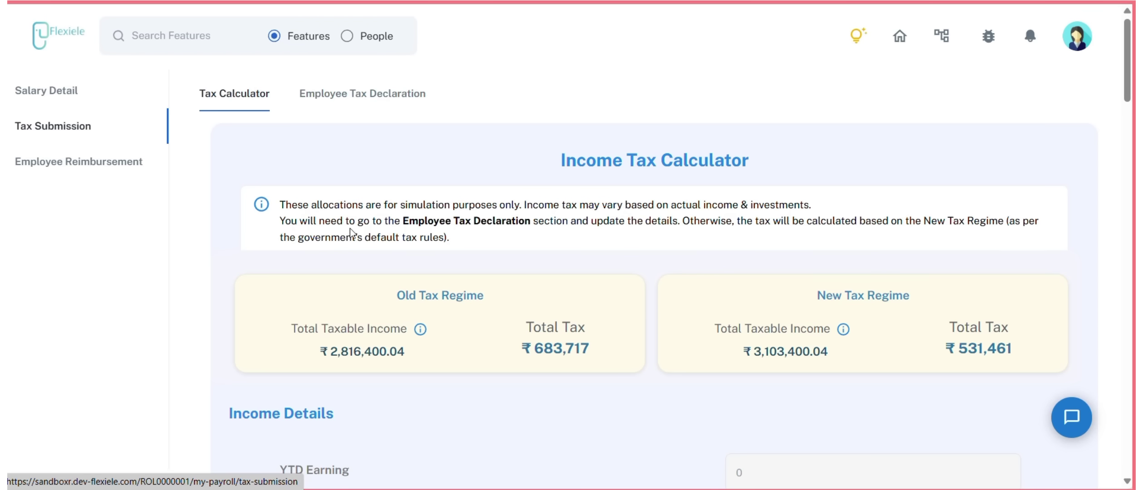
pyautogui.scroll(-1, 351, 233)
pyautogui.scroll(-3, 351, 233)
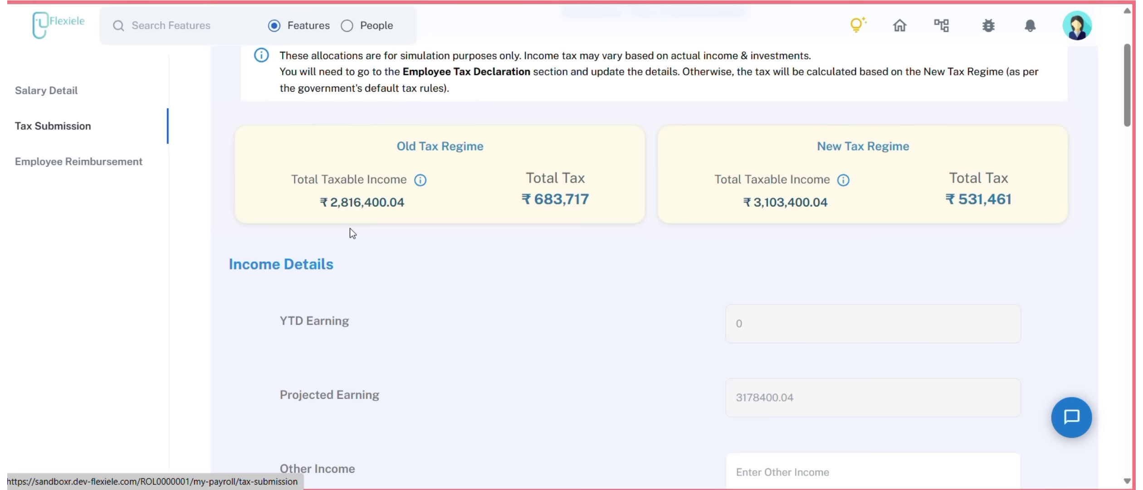
pyautogui.scroll(-14, 351, 233)
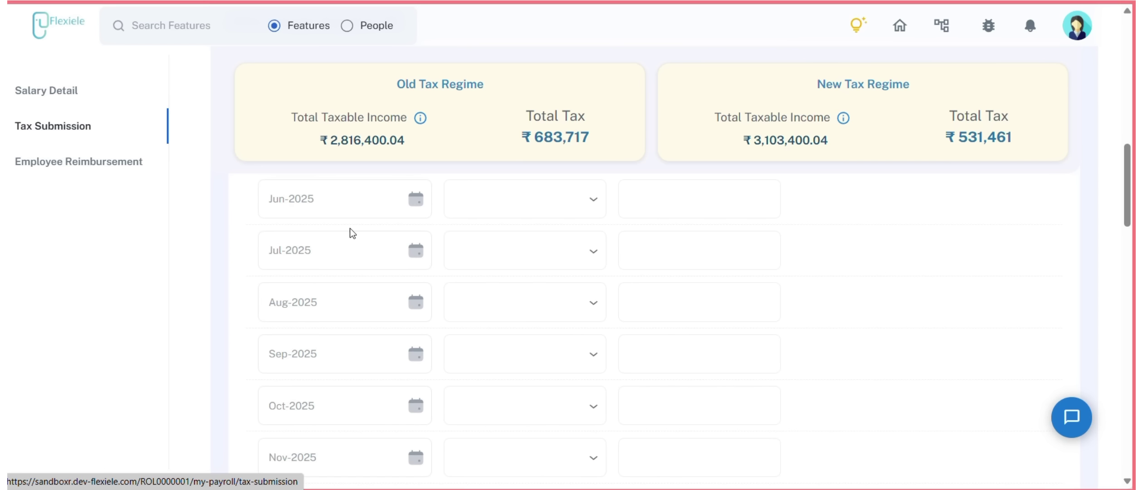
pyautogui.scroll(20, 472, 312)
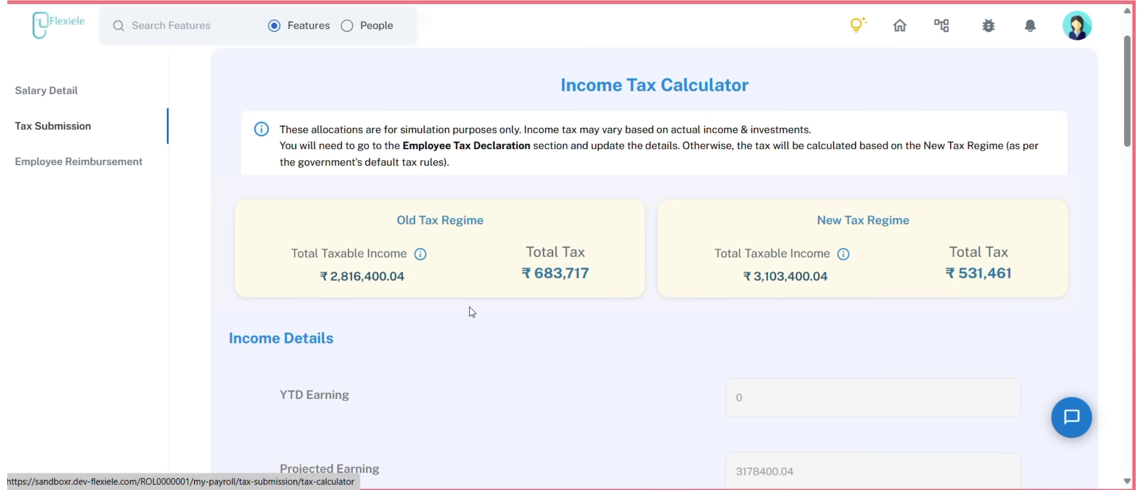
pyautogui.scroll(-2, 469, 307)
pyautogui.scroll(4, 443, 236)
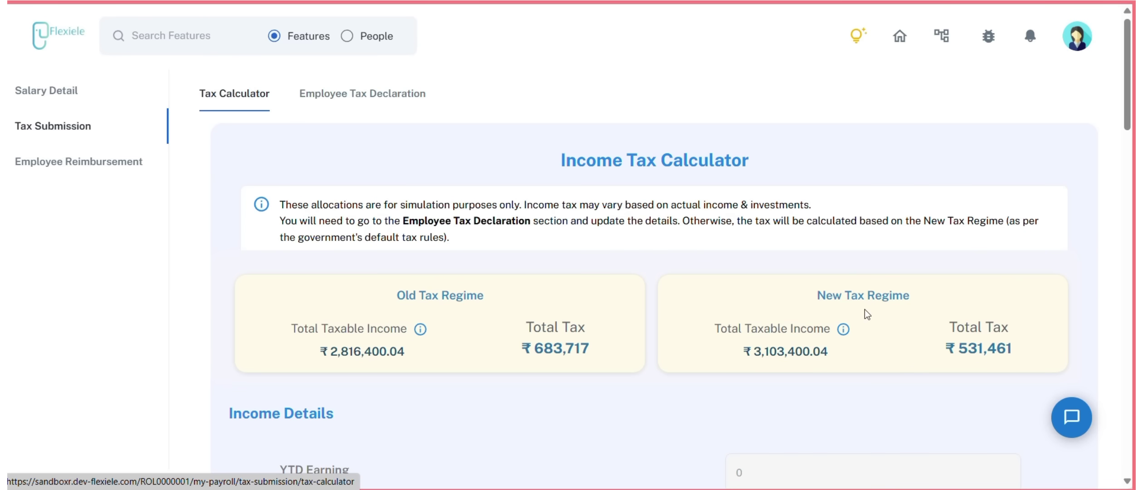
pyautogui.scroll(-2, 656, 380)
pyautogui.scroll(-5, 679, 386)
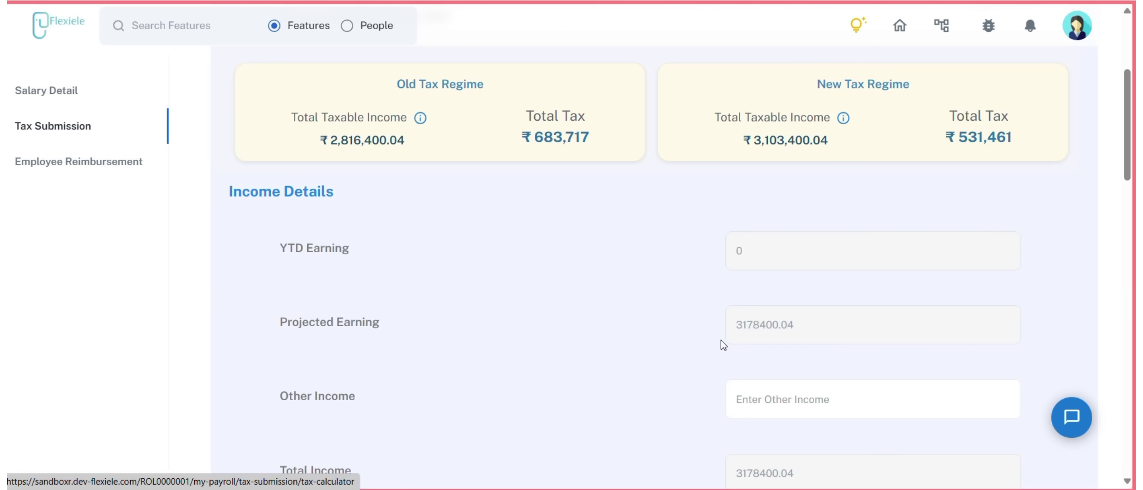
# Enter Other Income 1000000, raising tax to ₹995,717 (old) versus ₹843,461 (new regime)
pyautogui.click(750, 328)
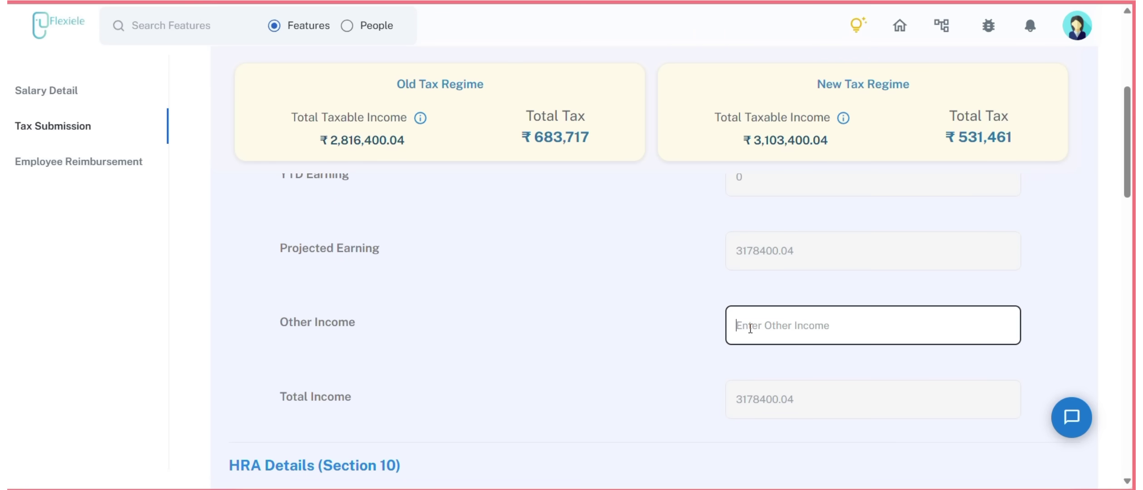
pyautogui.write('1')
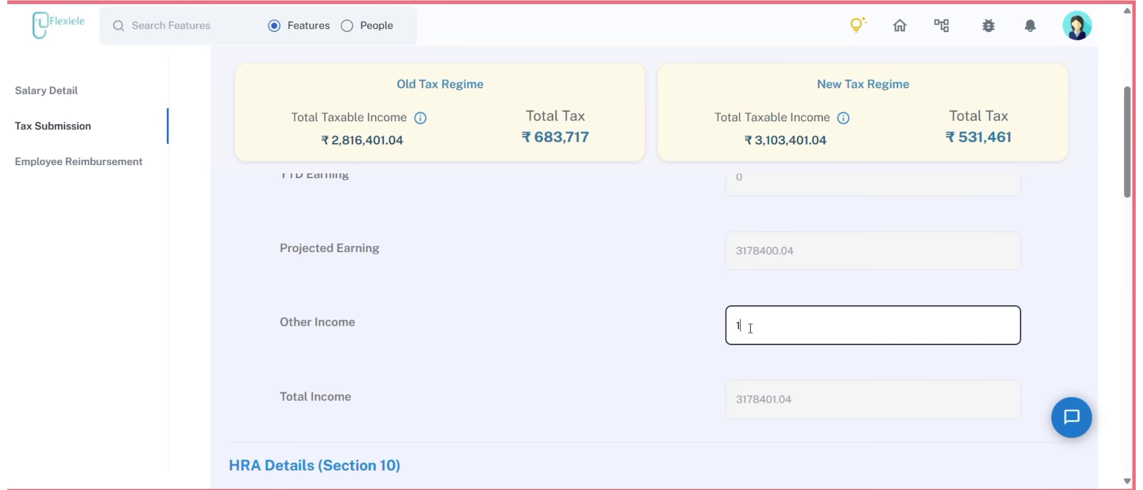
pyautogui.write('000')
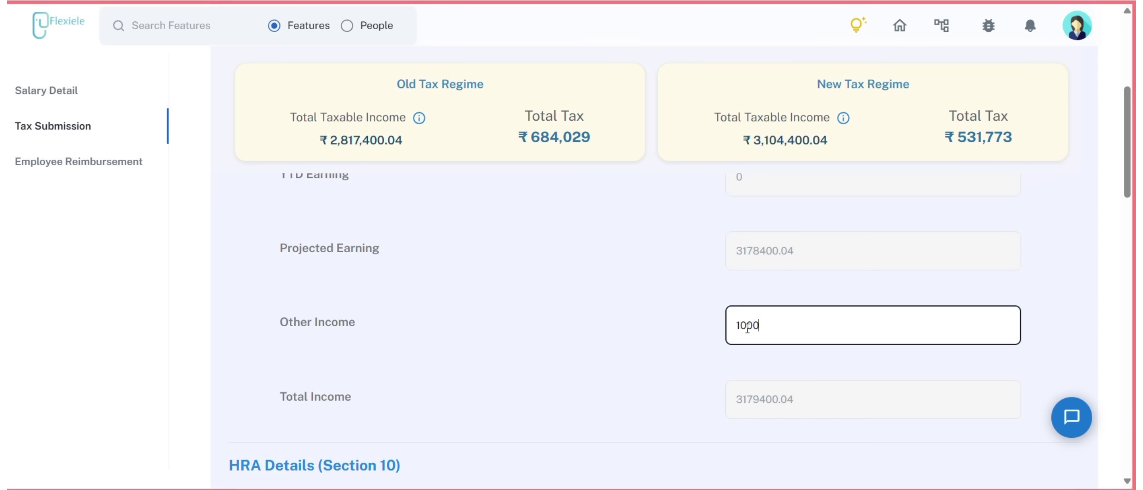
pyautogui.write('000')
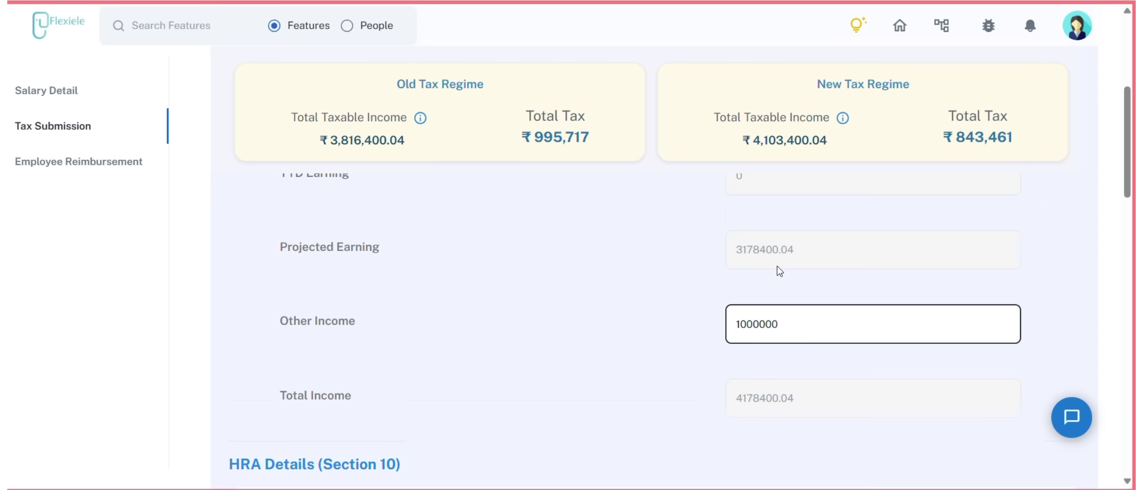
pyautogui.scroll(-10, 779, 271)
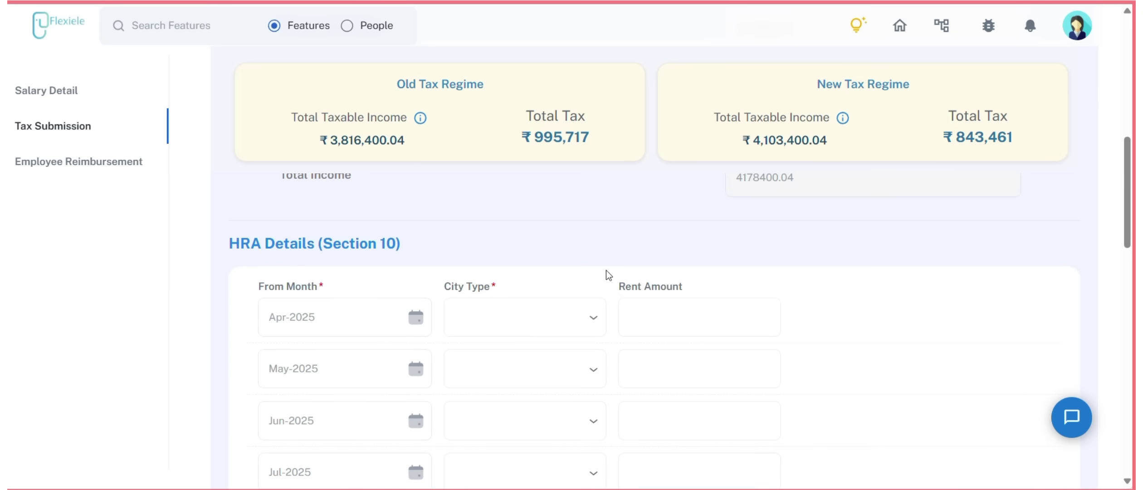
pyautogui.scroll(-10, 512, 317)
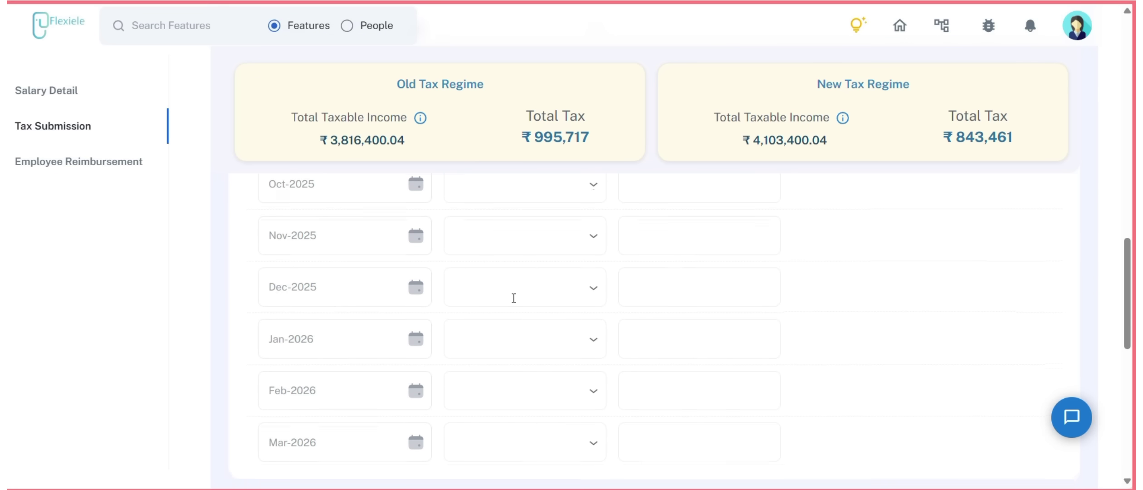
pyautogui.scroll(-8, 514, 298)
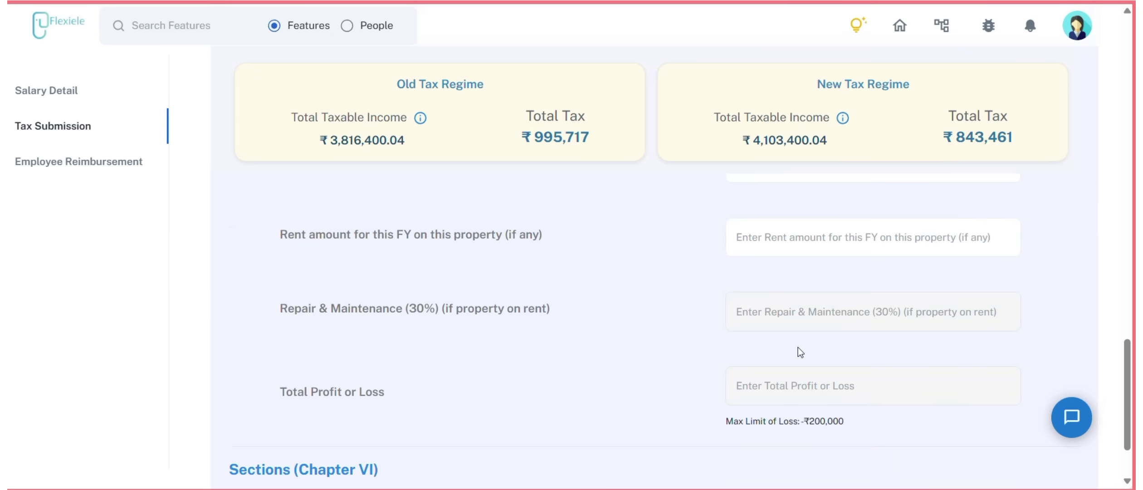
pyautogui.scroll(-2, 791, 327)
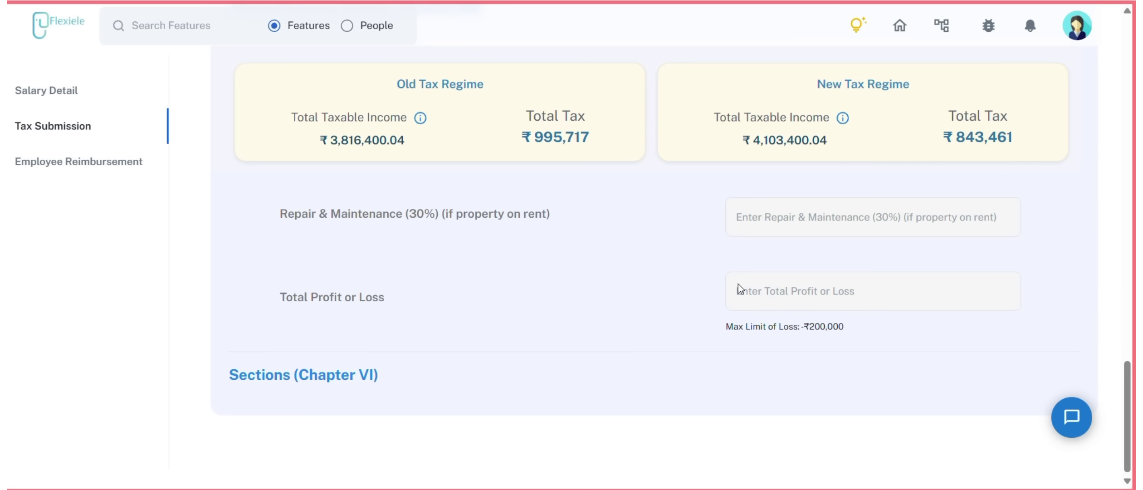
pyautogui.scroll(8, 793, 191)
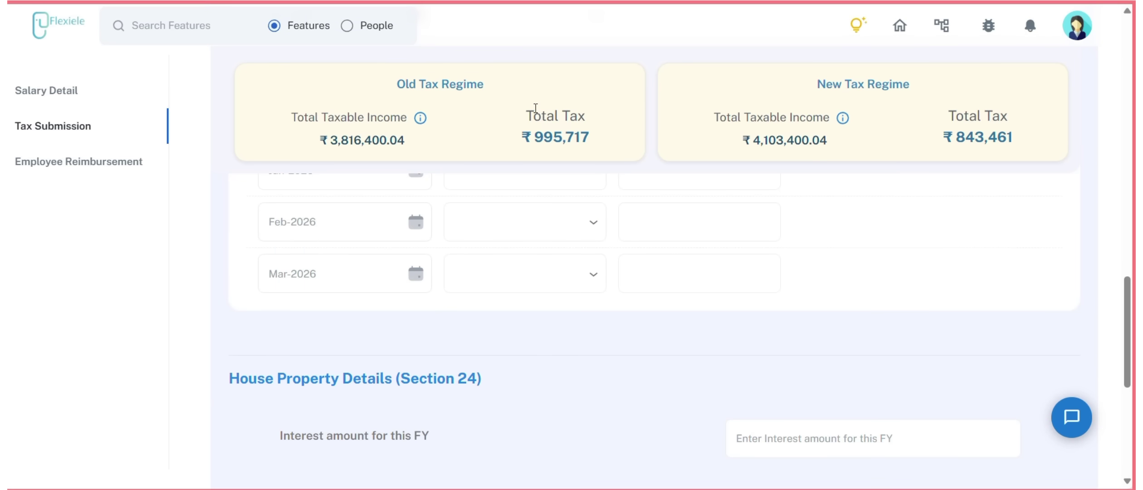
pyautogui.scroll(1, 597, 401)
pyautogui.scroll(15, 597, 401)
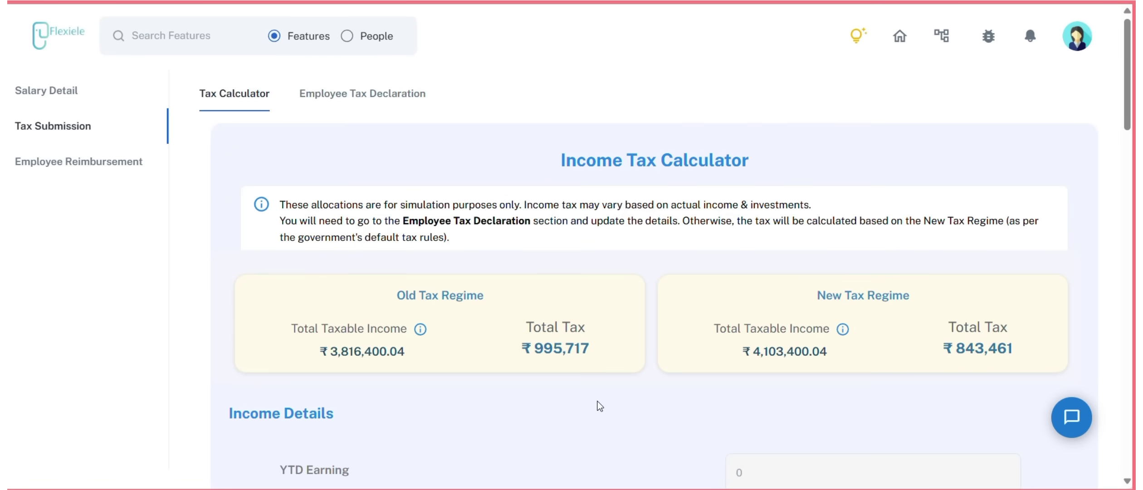
pyautogui.scroll(-6, 598, 401)
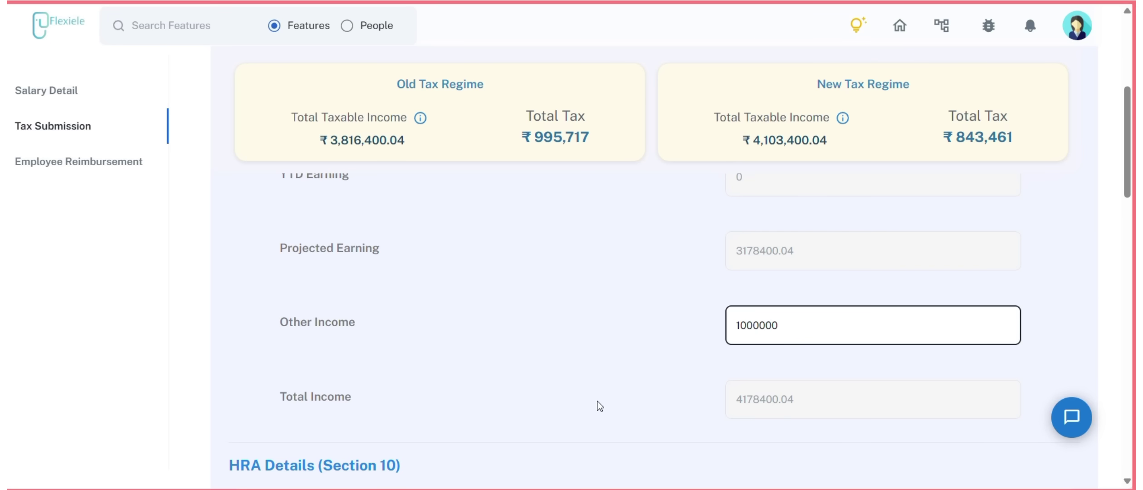
pyautogui.scroll(6, 597, 401)
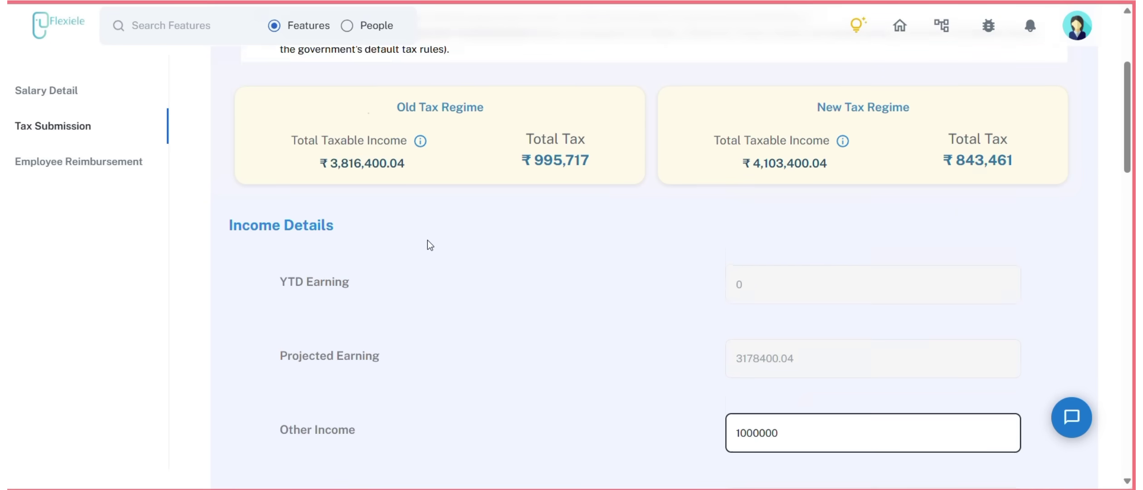
# Open the Employee Tax Declaration, check 2024-25, then return to FY 2025-26 showing the New tax regime
pyautogui.click(386, 100)
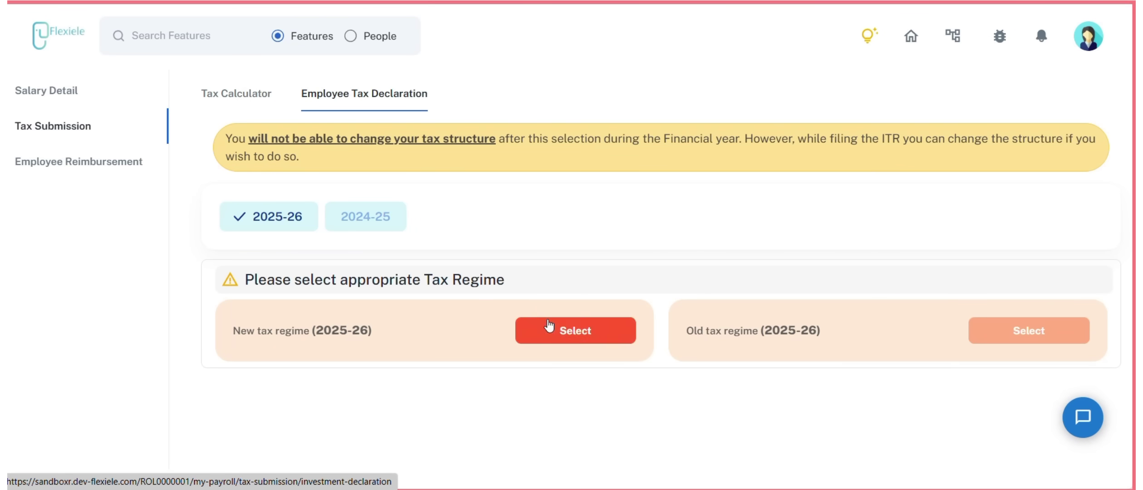
pyautogui.click(371, 228)
pyautogui.click(286, 223)
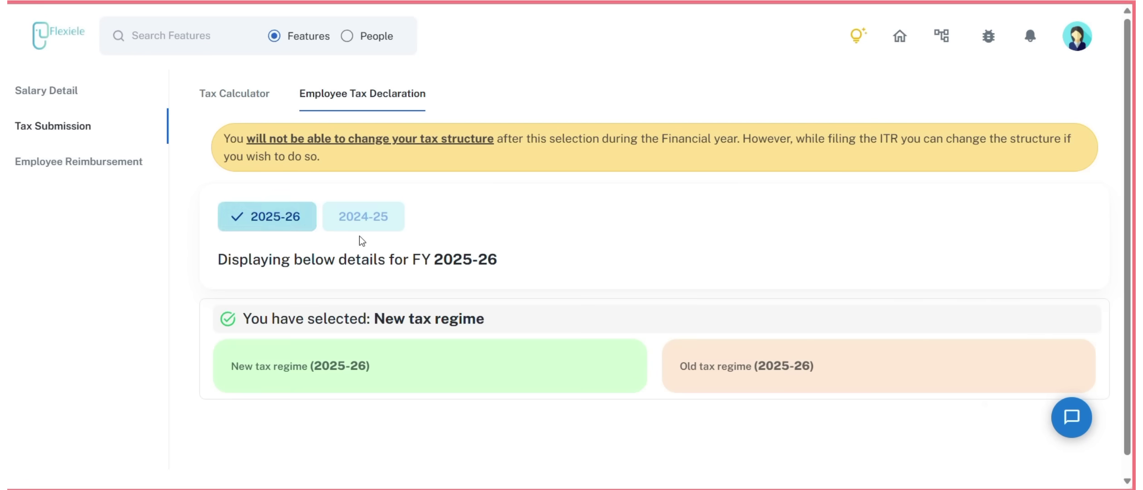
pyautogui.scroll(-1, 548, 267)
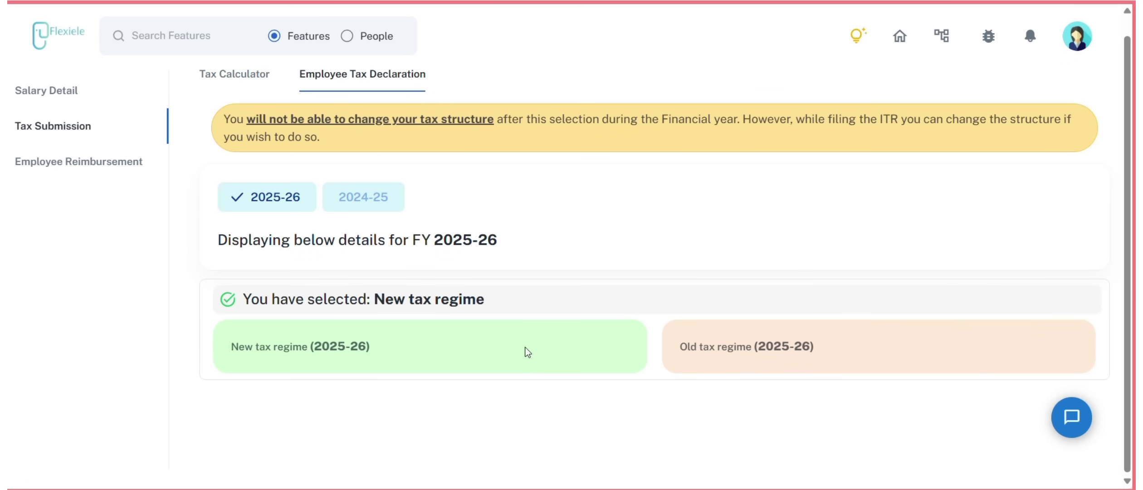
pyautogui.scroll(1, 878, 303)
pyautogui.scroll(-1, 878, 304)
# Go to Employee Reimbursement from the sidebar, showing an empty Reimbursement Submission table
pyautogui.click(295, 217)
pyautogui.scroll(1, 499, 281)
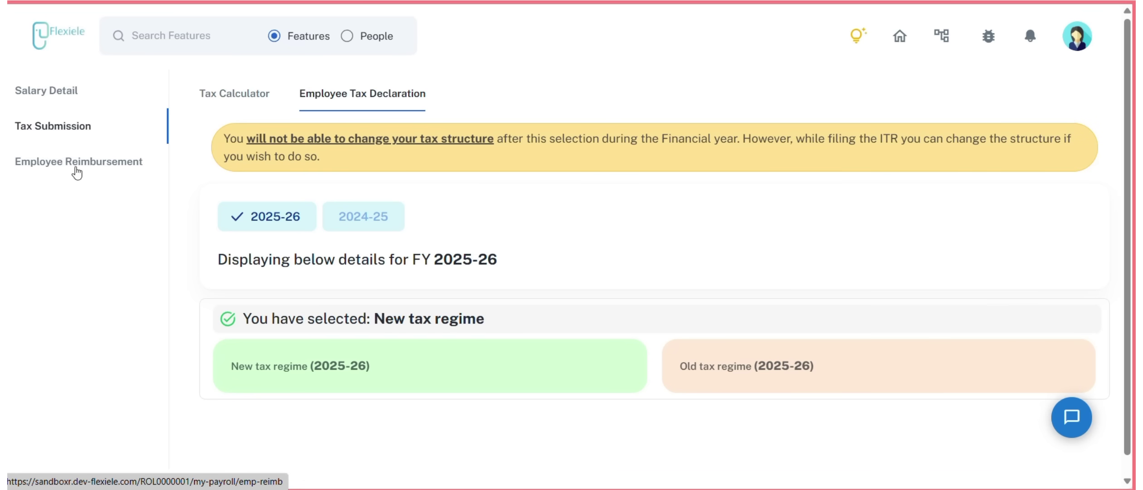
pyautogui.click(77, 173)
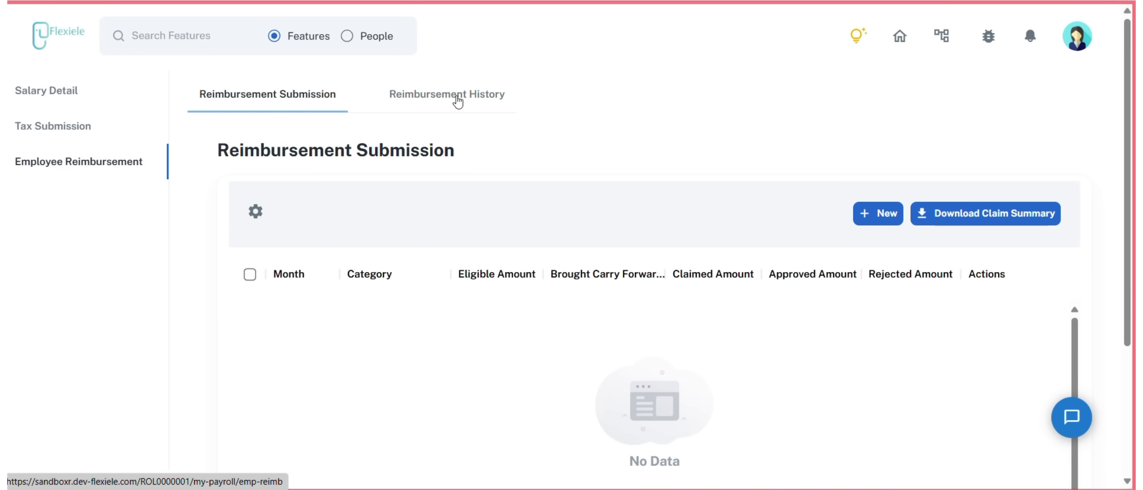
pyautogui.moveTo(293, 272)
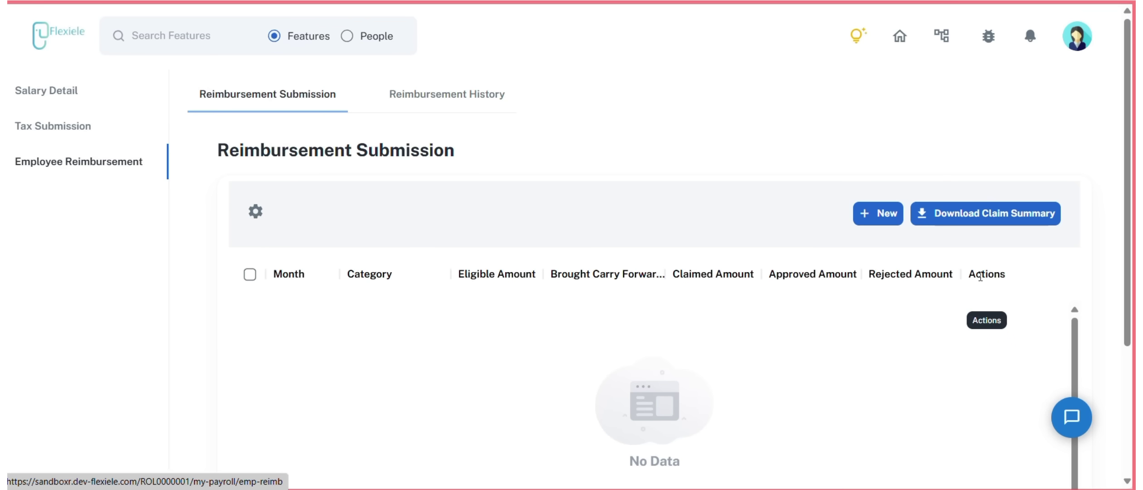
pyautogui.click(875, 214)
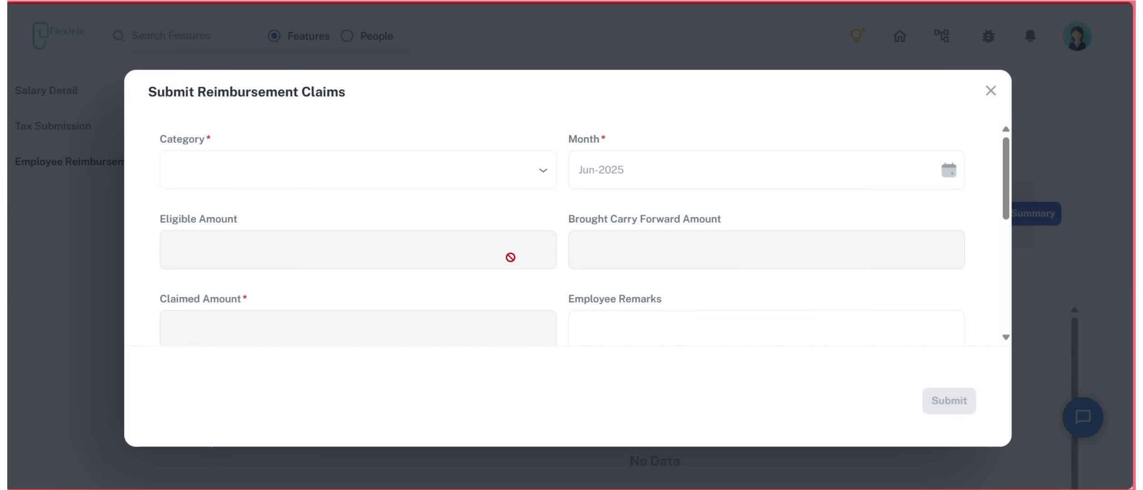
pyautogui.scroll(-2, 512, 258)
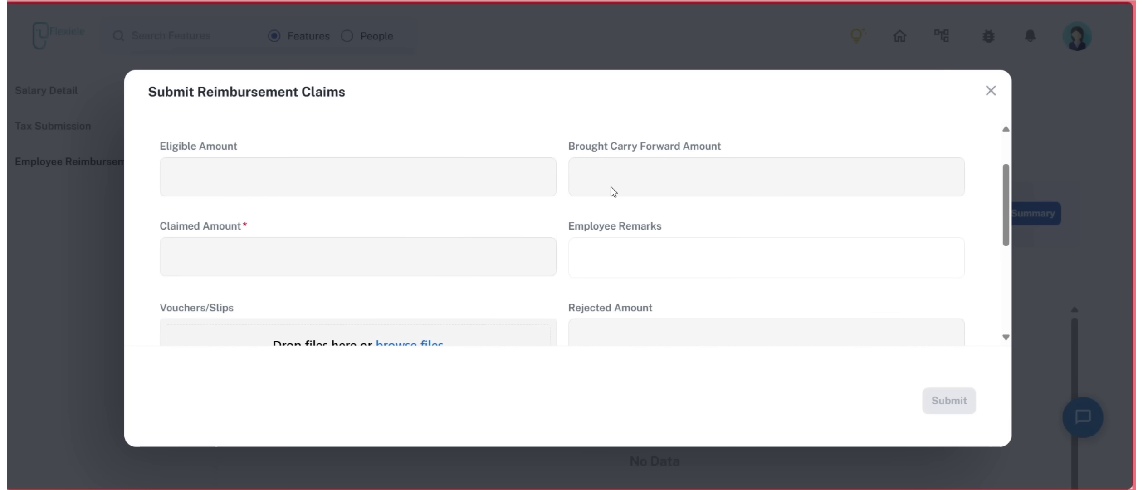
pyautogui.scroll(-2, 612, 209)
pyautogui.scroll(-4, 538, 291)
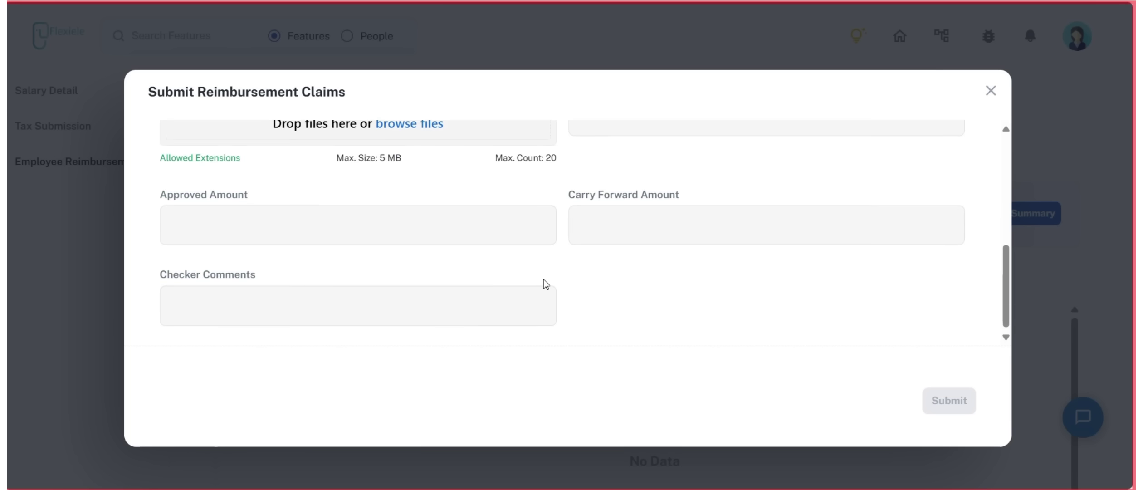
pyautogui.scroll(8, 546, 284)
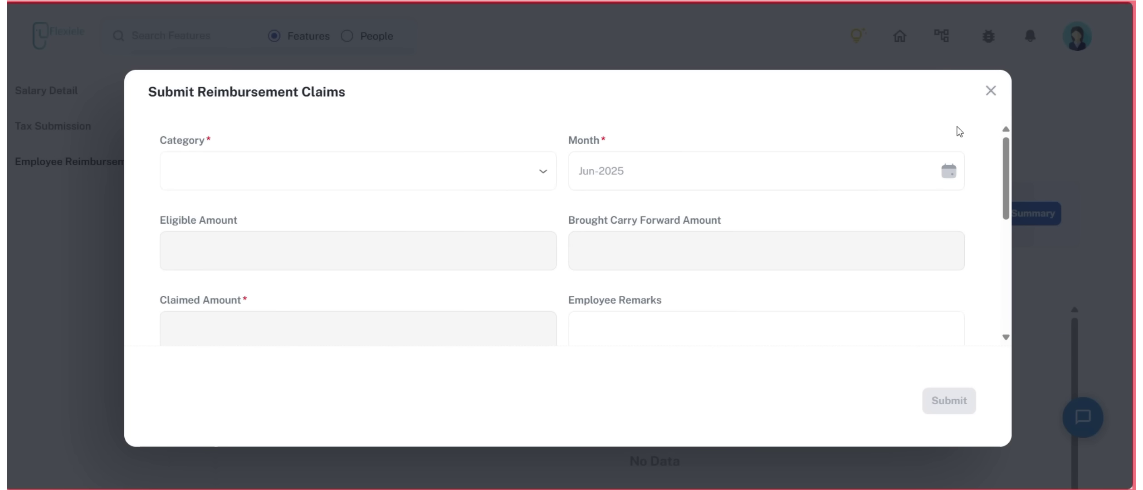
pyautogui.click(991, 92)
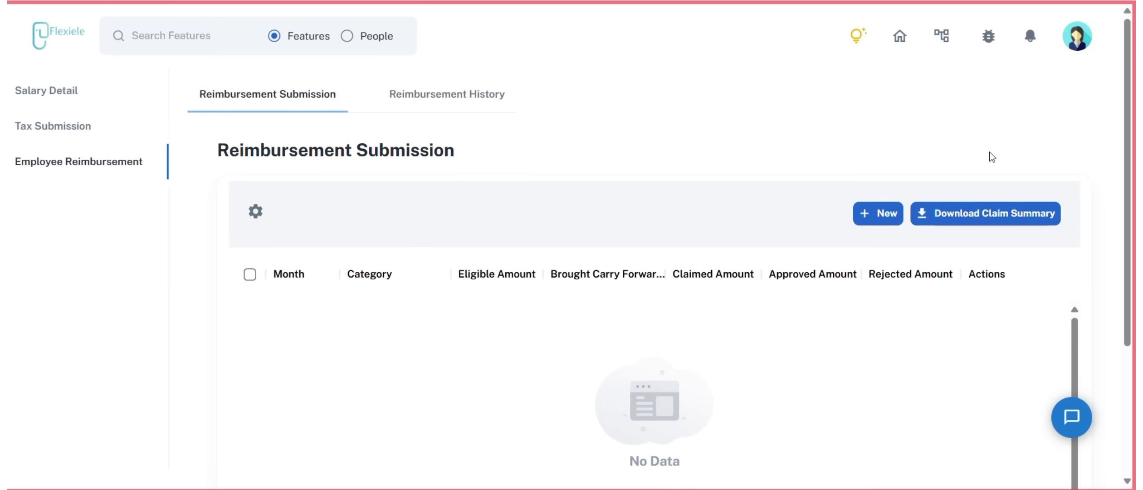
pyautogui.scroll(-2, 908, 213)
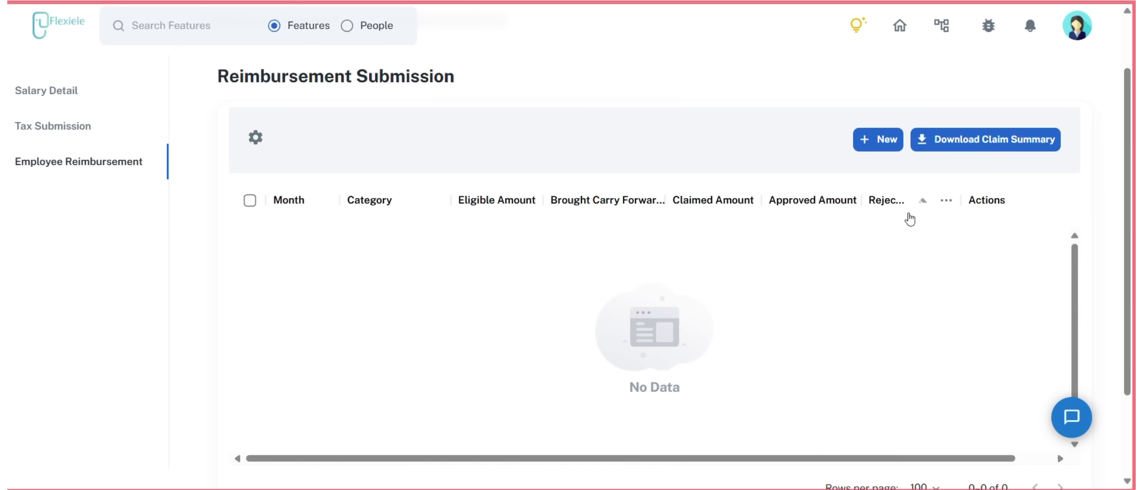
# Open Reimbursement History and check the empty results for Apr-2025 to Mar-2026
pyautogui.scroll(2, 431, 97)
pyautogui.click(431, 95)
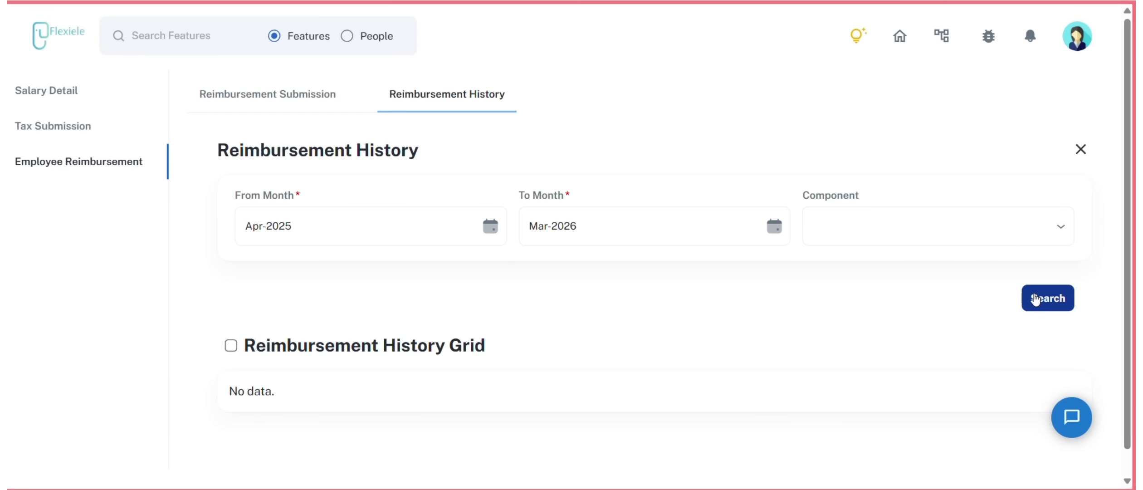
pyautogui.scroll(-1, 1035, 299)
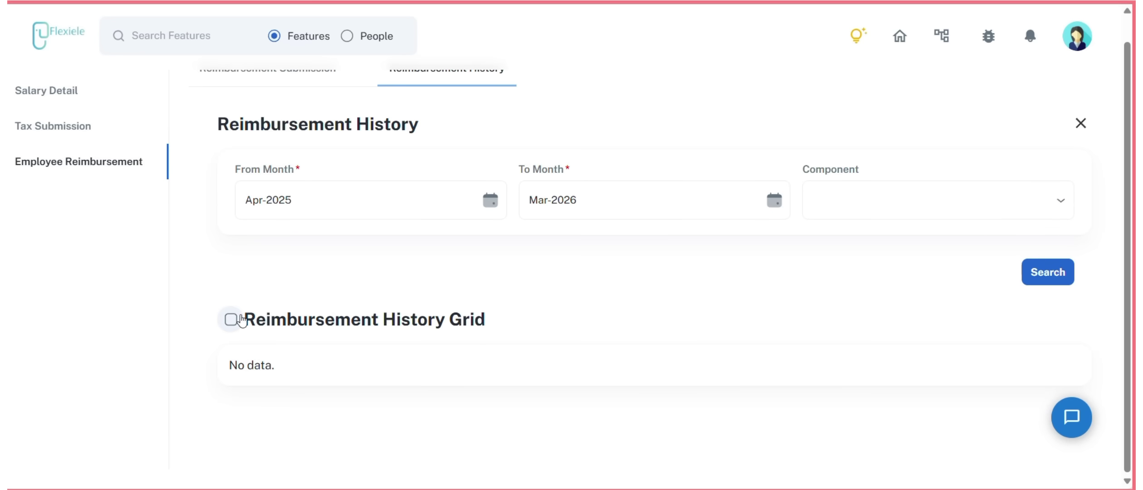